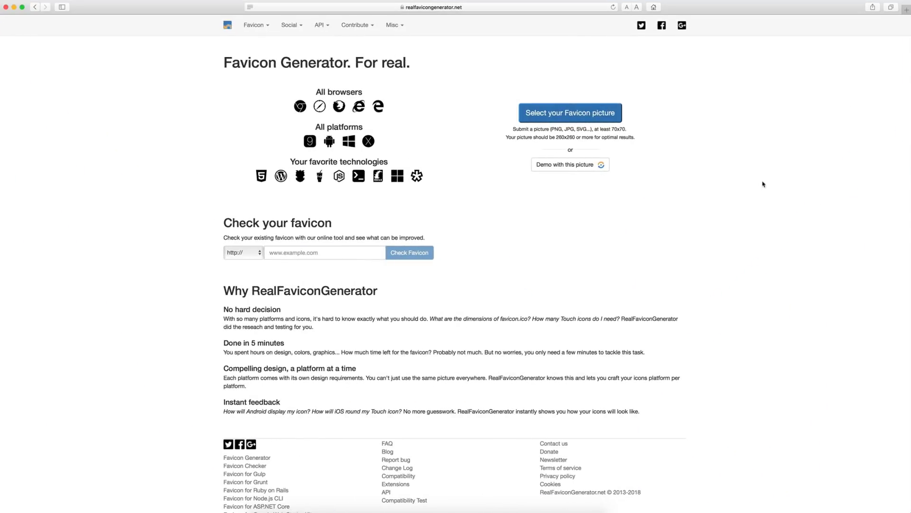
# - Run the favicon checker on the site owner's existing website address
pyautogui.scroll(-2, 785, 175)
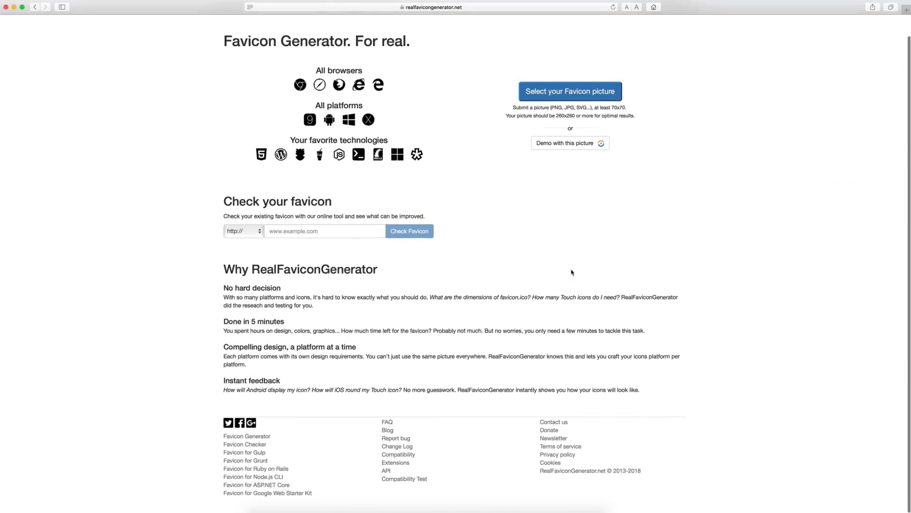
pyautogui.click(319, 232)
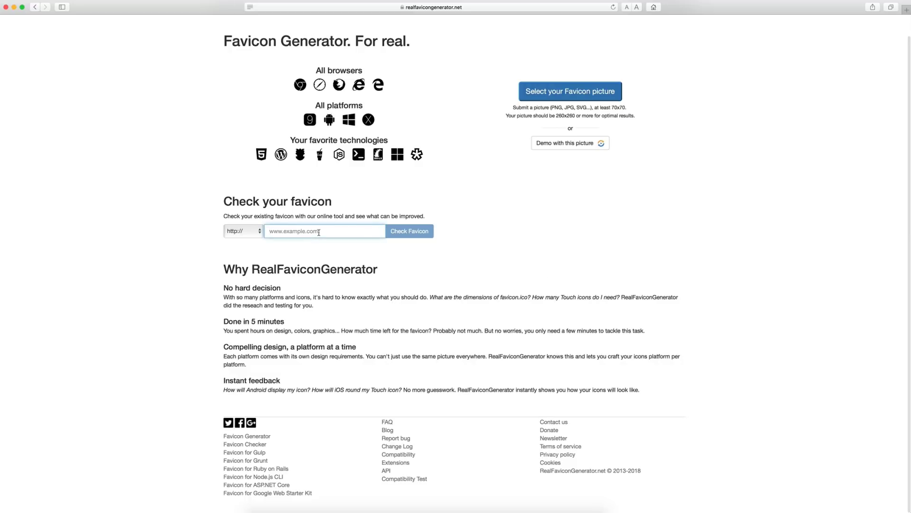
pyautogui.write('www.caleredwards.co')
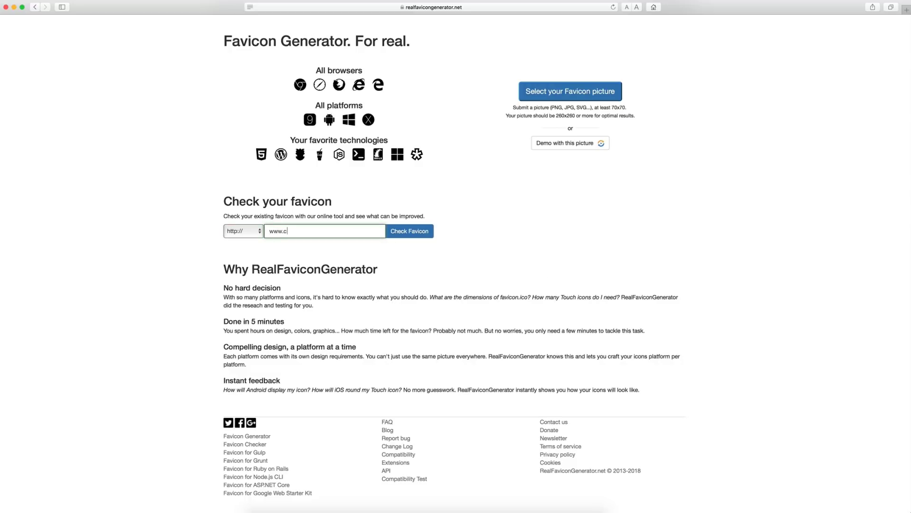
pyautogui.write('m')
pyautogui.click(412, 231)
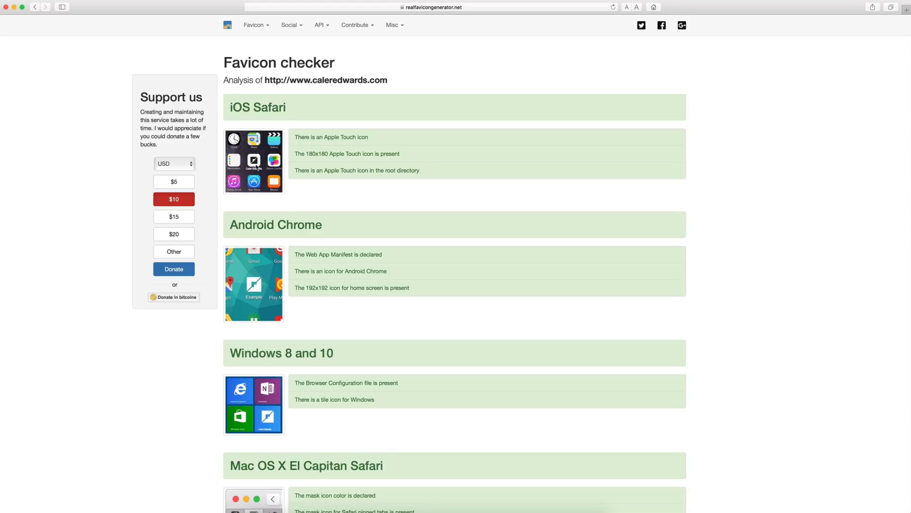
pyautogui.scroll(-3, 379, 181)
pyautogui.scroll(-3, 253, 220)
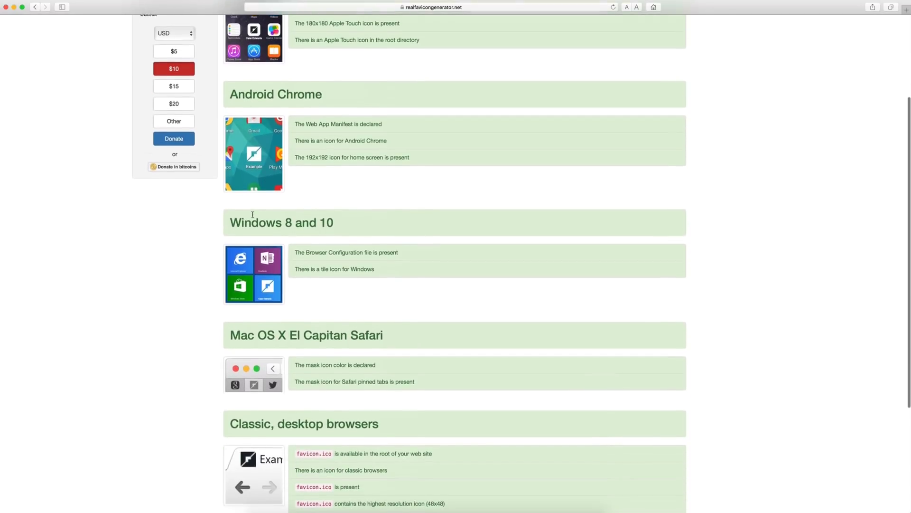
pyautogui.scroll(-2, 328, 239)
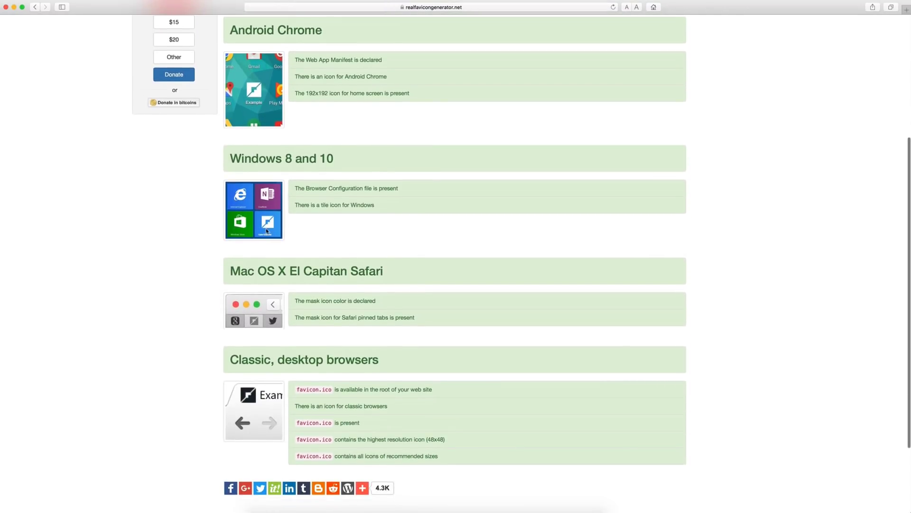
pyautogui.scroll(-5, 273, 231)
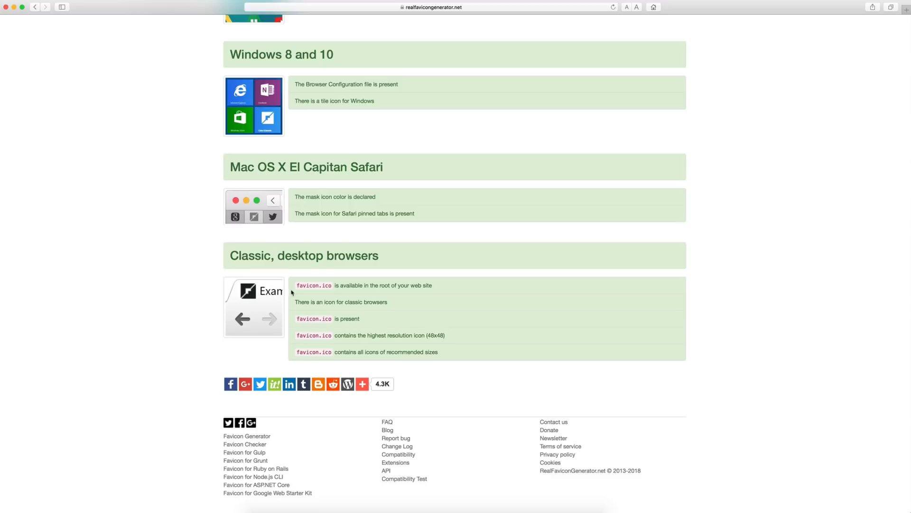
pyautogui.scroll(10, 619, 274)
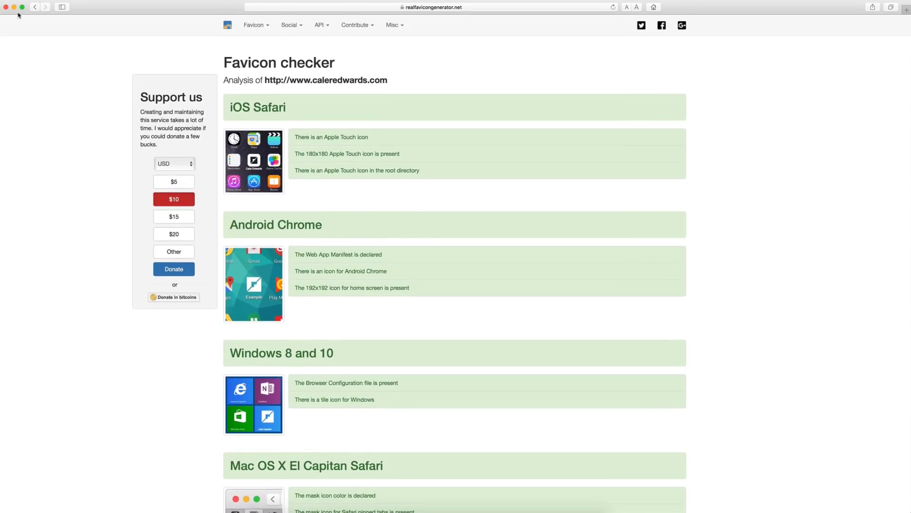
# - From the home page, upload icon_black.png as the master favicon picture
pyautogui.click(35, 7)
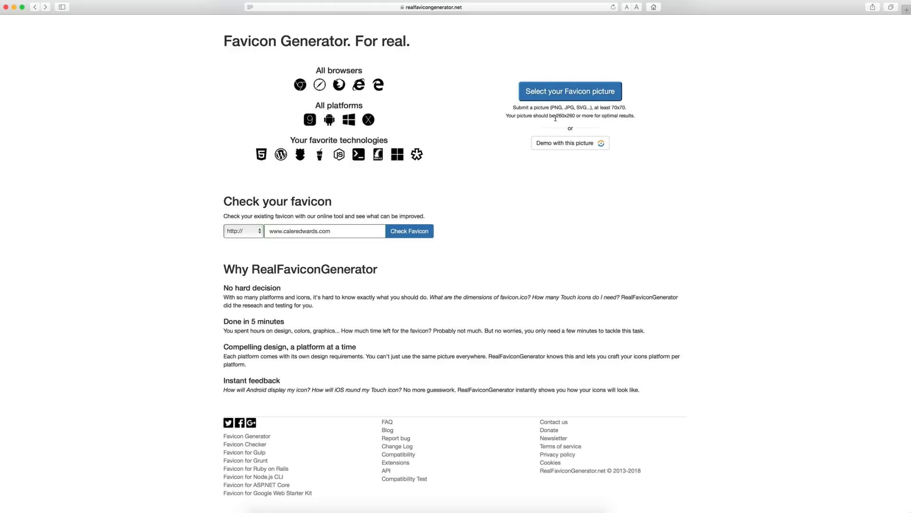
pyautogui.moveTo(557, 116); pyautogui.dragTo(577, 115)
pyautogui.click(563, 97)
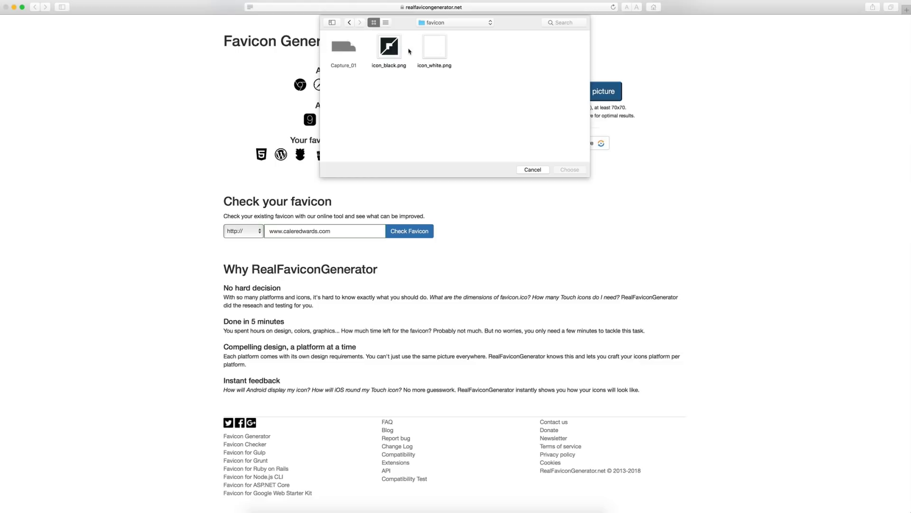
pyautogui.click(393, 46)
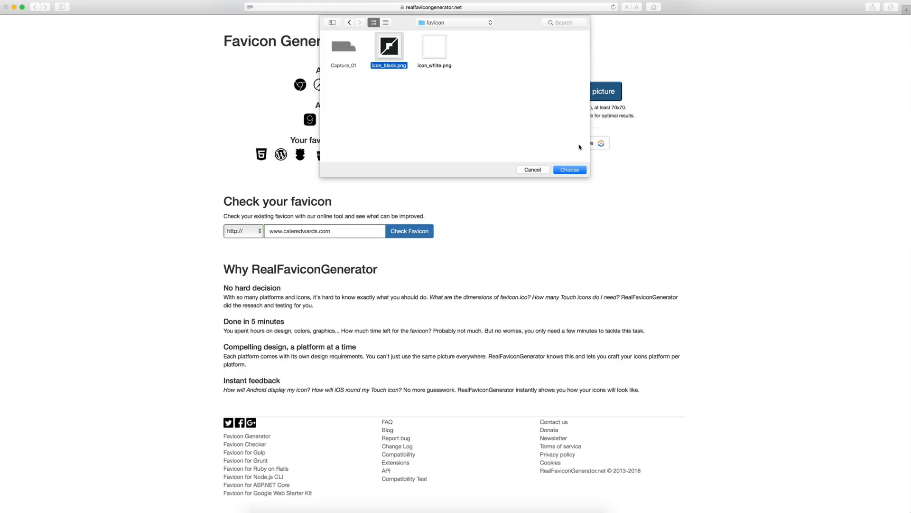
pyautogui.click(570, 170)
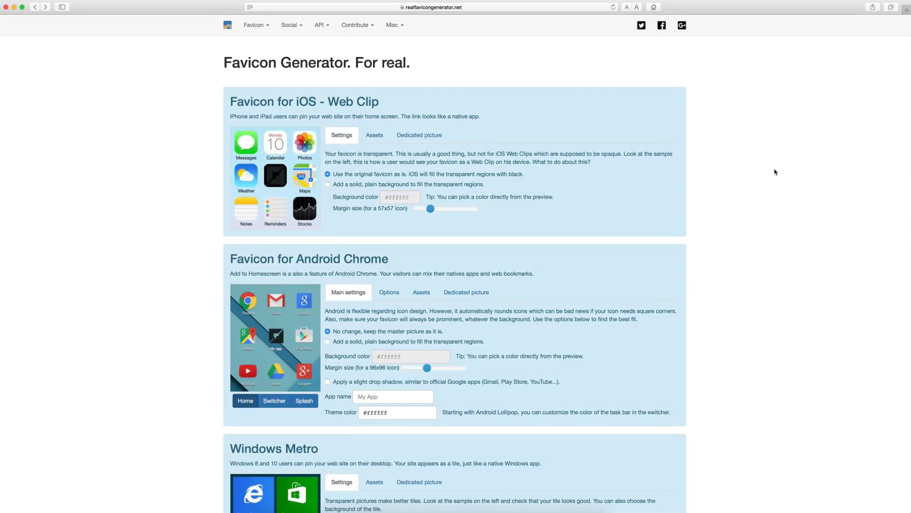
# - Scroll through the iOS, Android, Windows, macOS and options sections, then back to the top
pyautogui.scroll(-1, 774, 173)
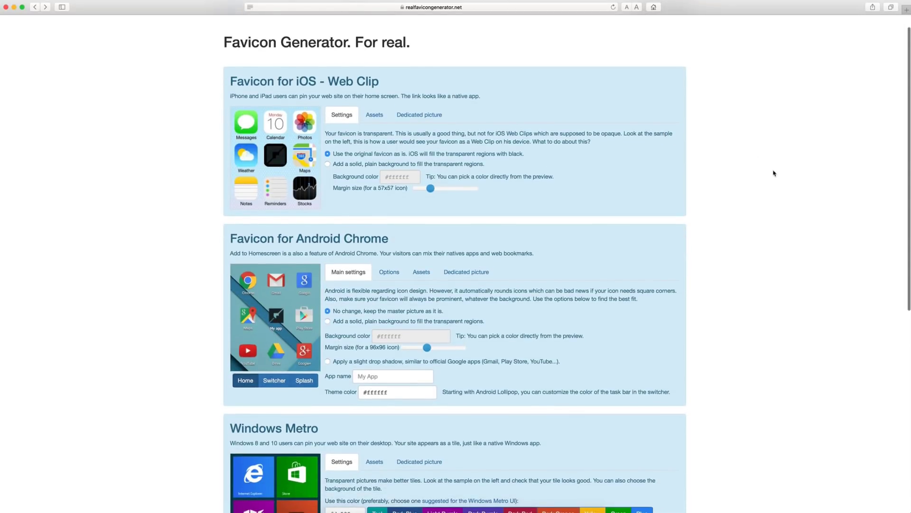
pyautogui.scroll(1, 774, 173)
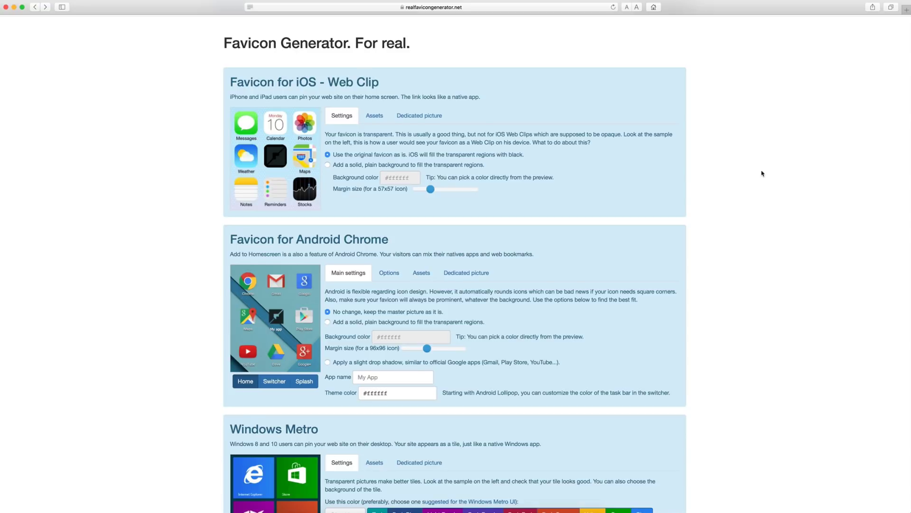
pyautogui.scroll(-10, 740, 173)
pyautogui.scroll(-2, 740, 176)
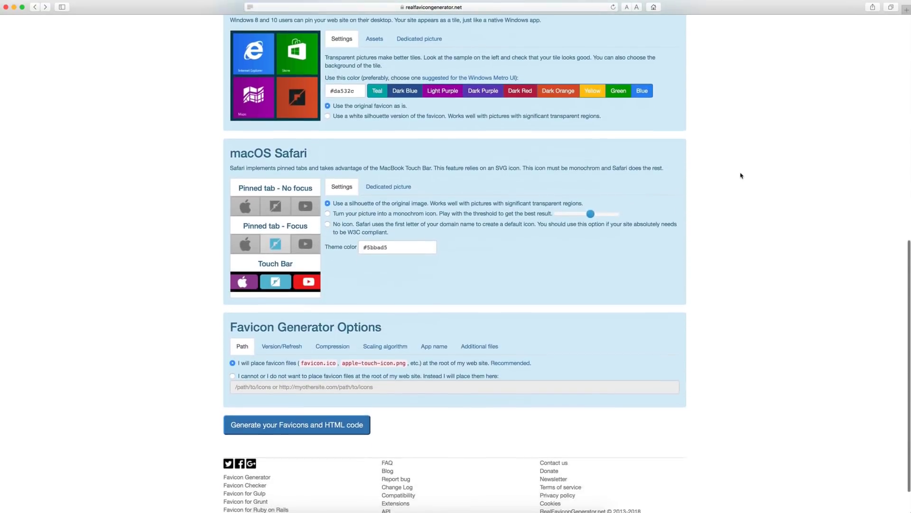
pyautogui.scroll(3, 740, 176)
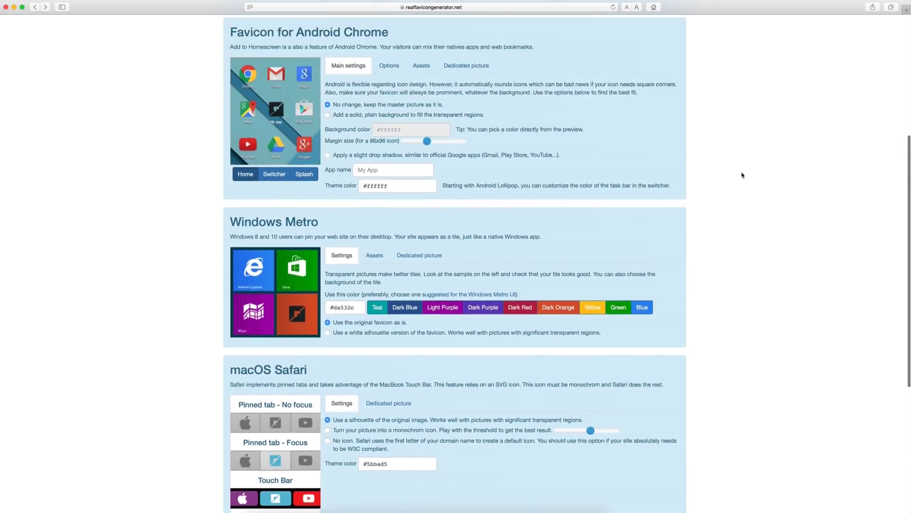
pyautogui.scroll(8, 742, 175)
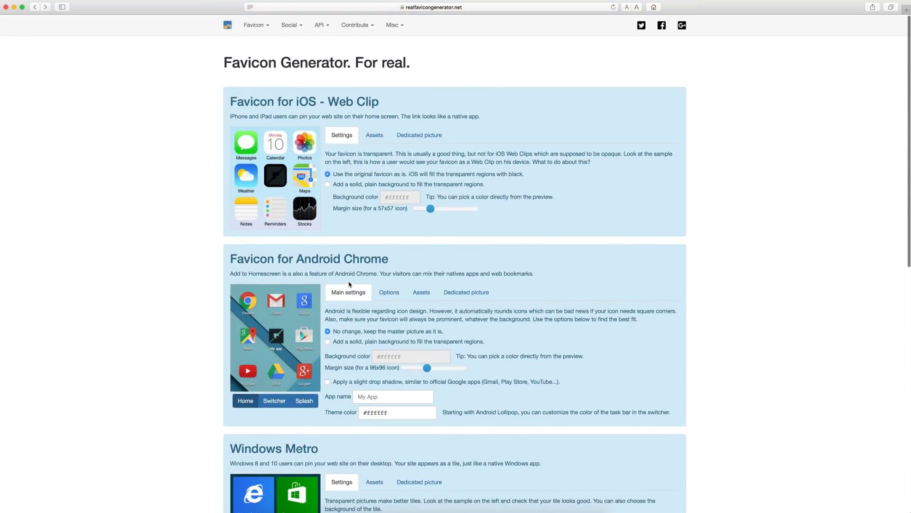
pyautogui.scroll(-7, 349, 284)
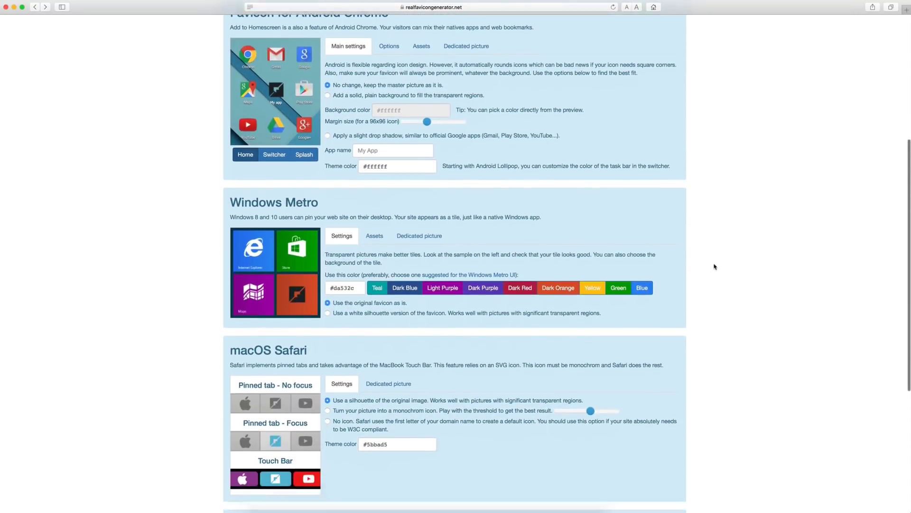
pyautogui.scroll(-1, 715, 267)
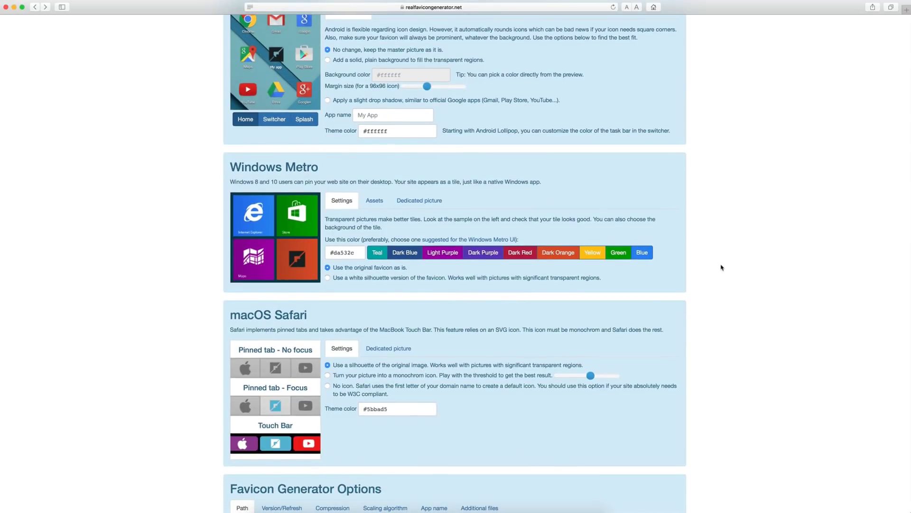
pyautogui.scroll(7, 719, 266)
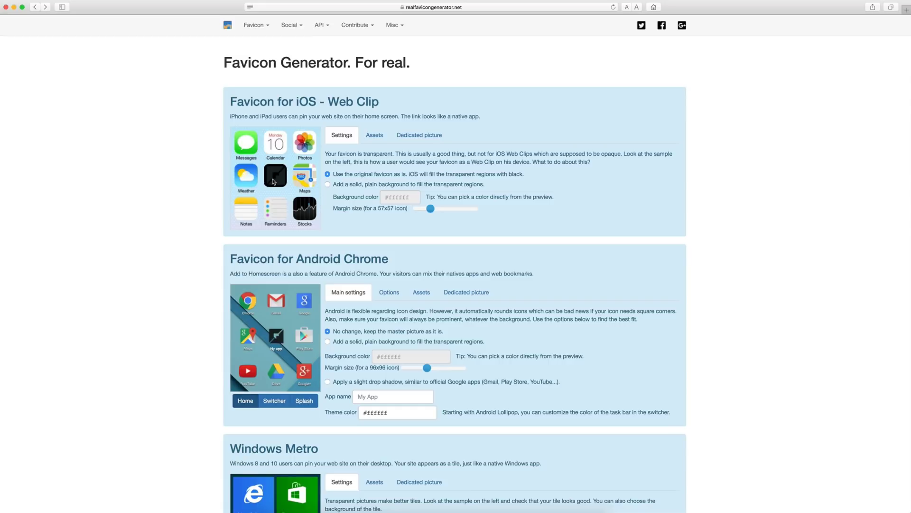
# - Give the iOS Web Clip icon a solid white #ffffff background and a 7 px margin
pyautogui.click(327, 184)
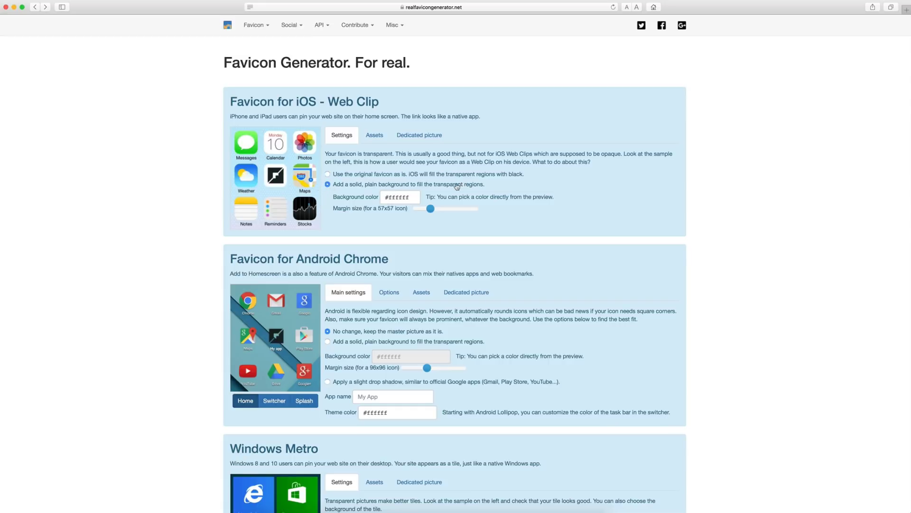
pyautogui.moveTo(430, 208); pyautogui.dragTo(443, 210)
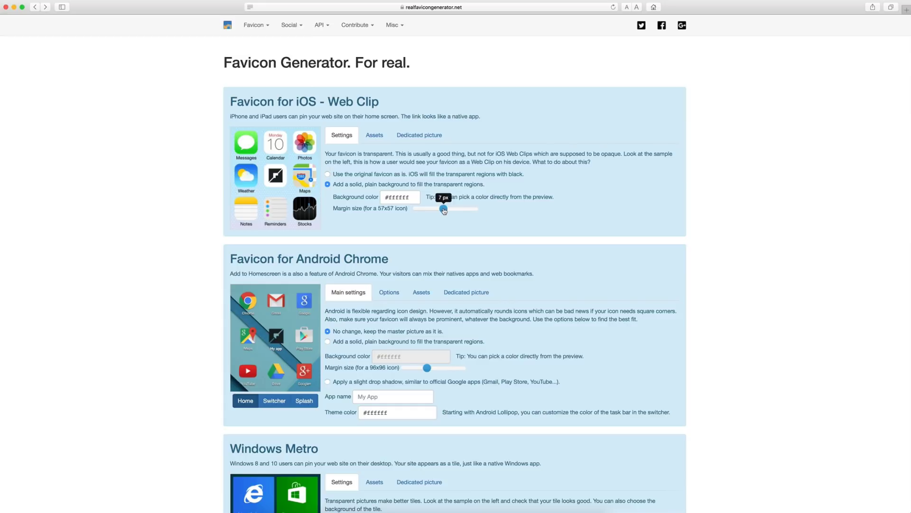
pyautogui.moveTo(443, 211); pyautogui.dragTo(445, 211)
pyautogui.moveTo(442, 212)
# - Upload icon_white.png as the Android Chrome dedicated picture and use it for the icon
pyautogui.scroll(-5, 612, 199)
pyautogui.scroll(-3, 567, 185)
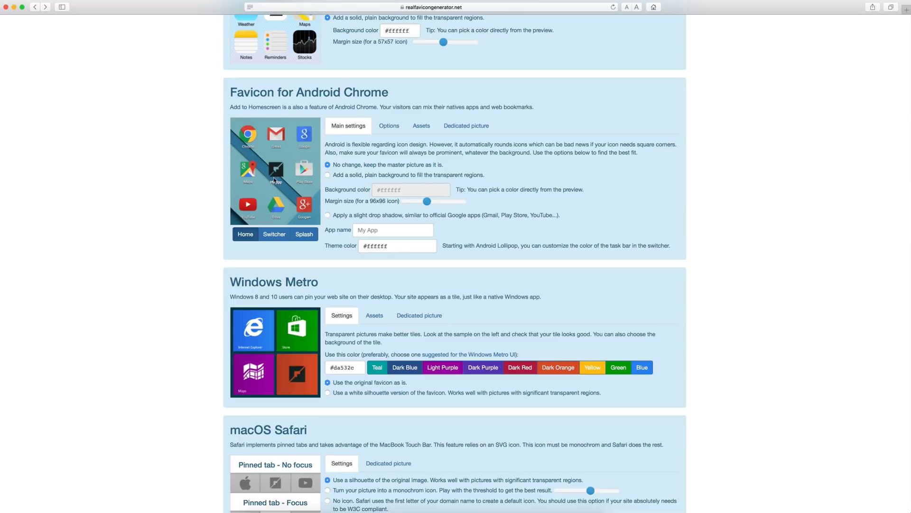
pyautogui.click(467, 126)
pyautogui.click(398, 177)
pyautogui.click(435, 40)
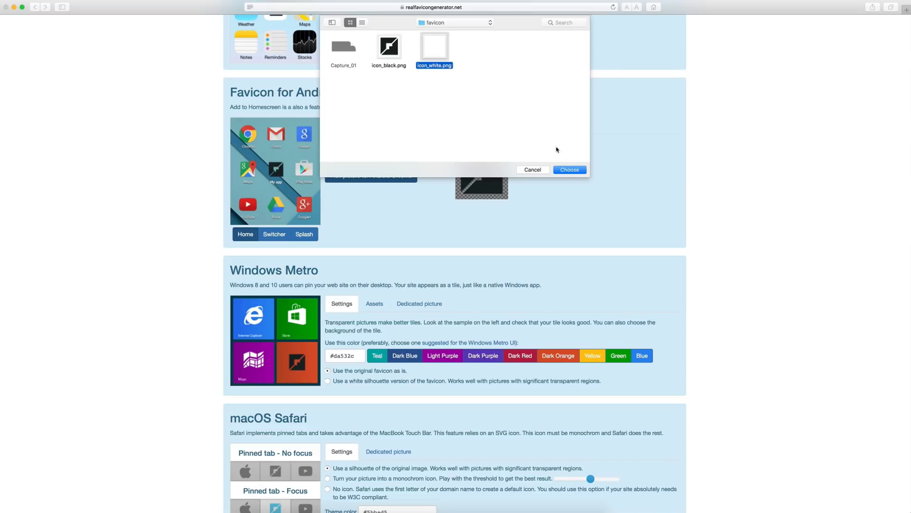
pyautogui.click(572, 170)
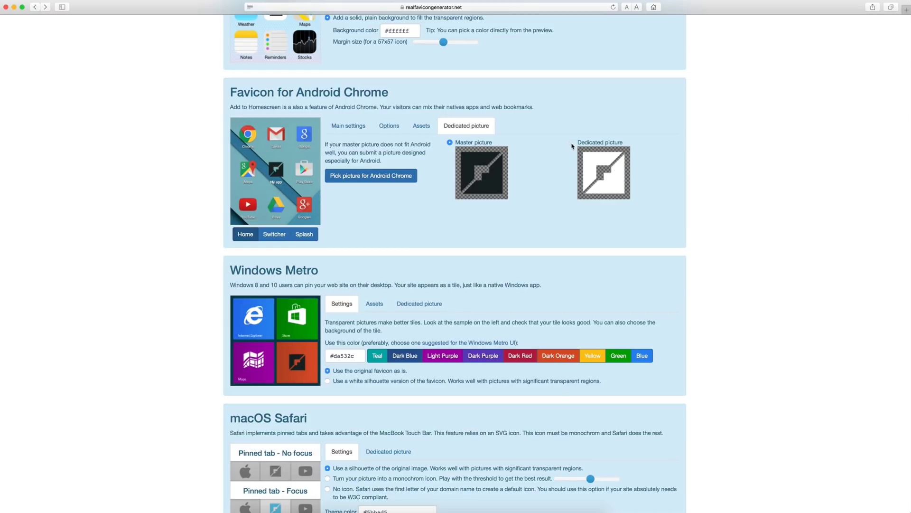
pyautogui.click(572, 144)
# - Add a slight Android drop shadow, enter the site owner's name as app name, keep #ffffff theme
pyautogui.click(354, 128)
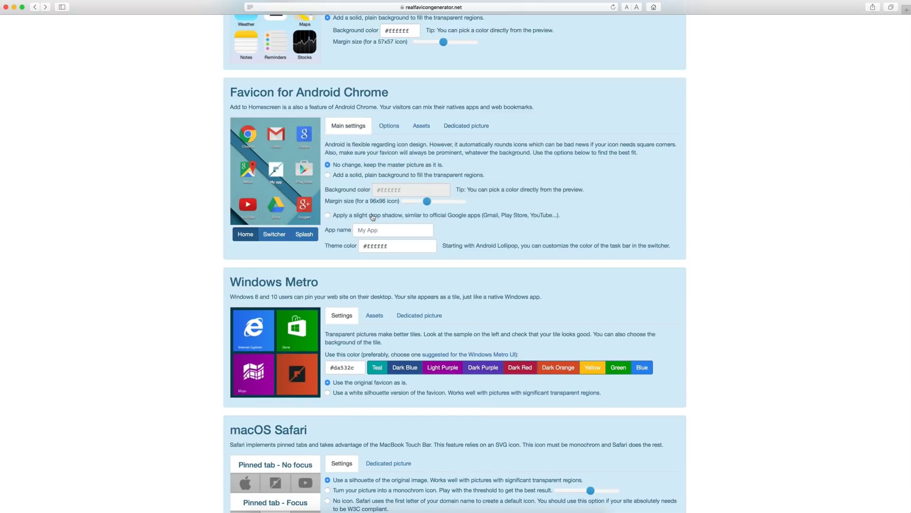
pyautogui.click(327, 216)
pyautogui.click(374, 229)
pyautogui.write('Caler Edwards')
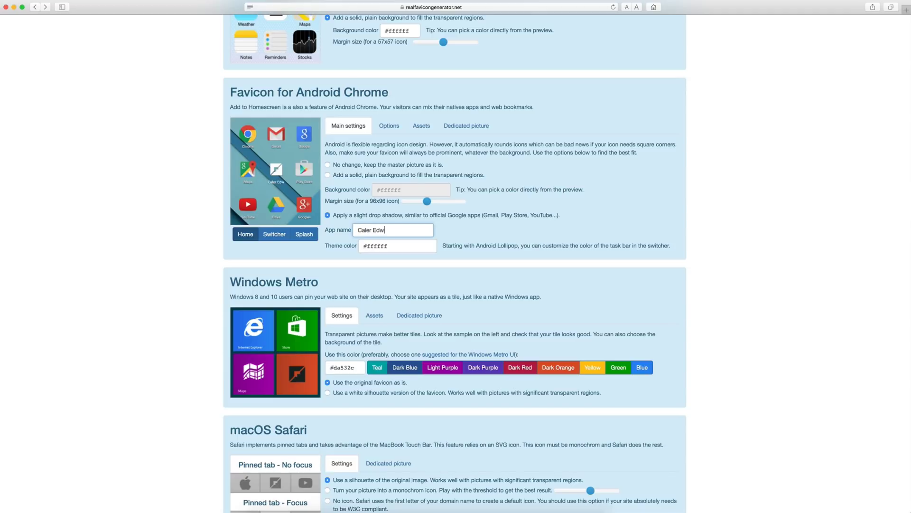
pyautogui.click(407, 242)
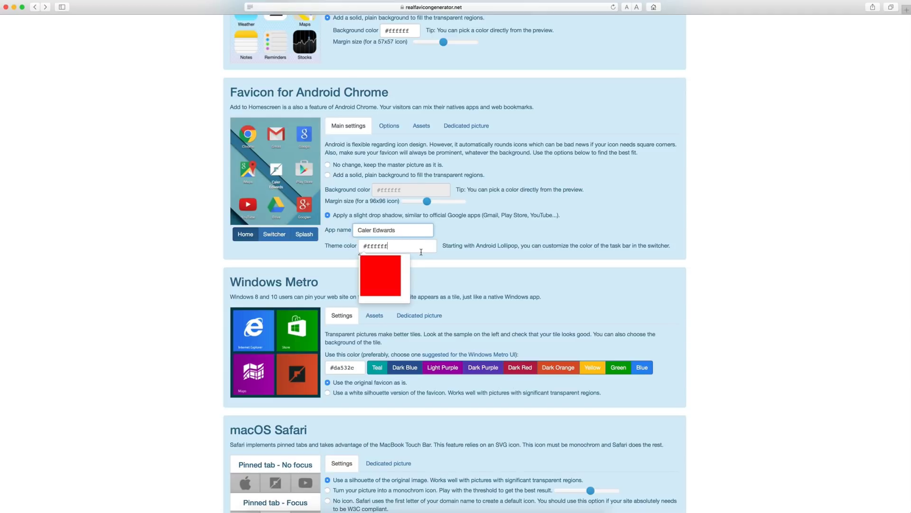
pyautogui.click(499, 225)
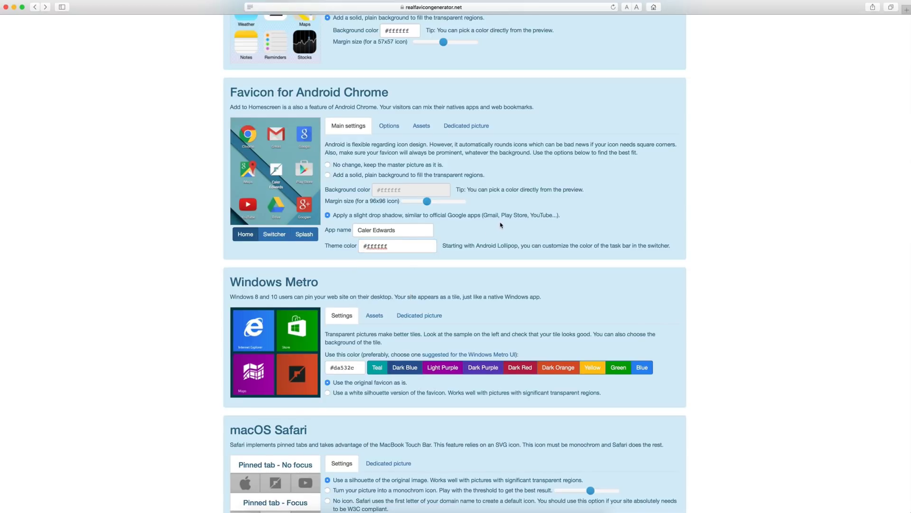
# - Set the Windows Metro tile to blue #2d89ef with a white silhouette of the favicon
pyautogui.scroll(-5, 501, 225)
pyautogui.scroll(-1, 665, 195)
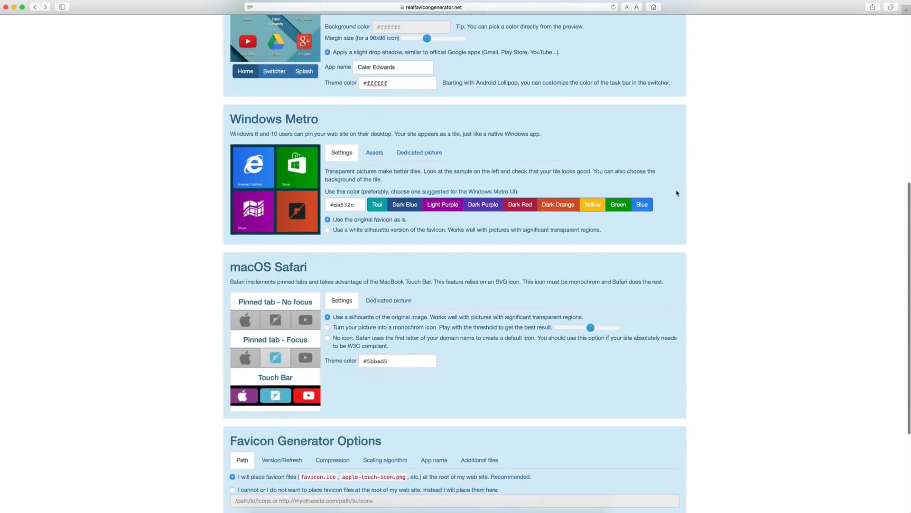
pyautogui.scroll(-1, 688, 193)
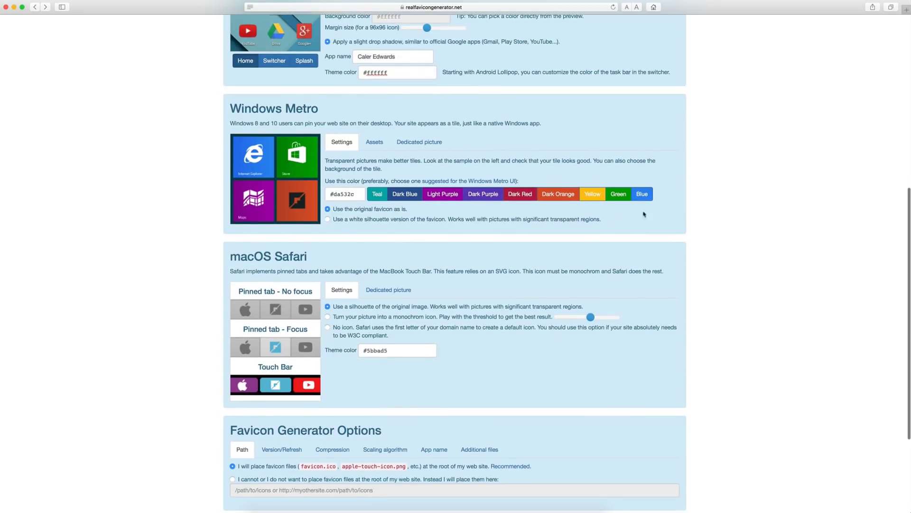
pyautogui.click(643, 197)
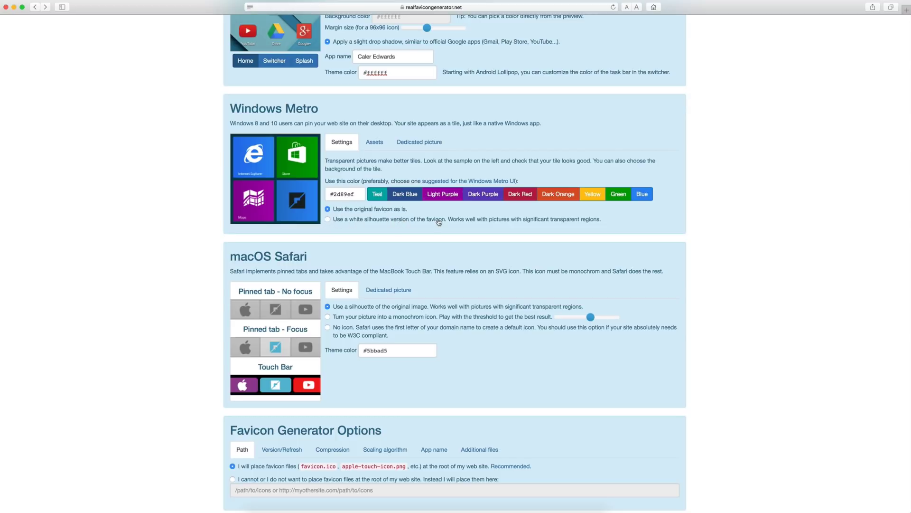
pyautogui.click(423, 144)
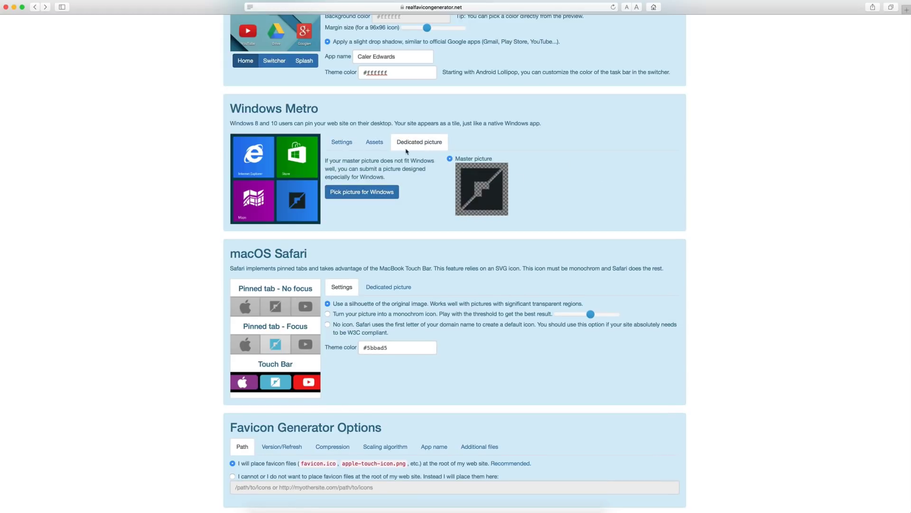
pyautogui.click(345, 144)
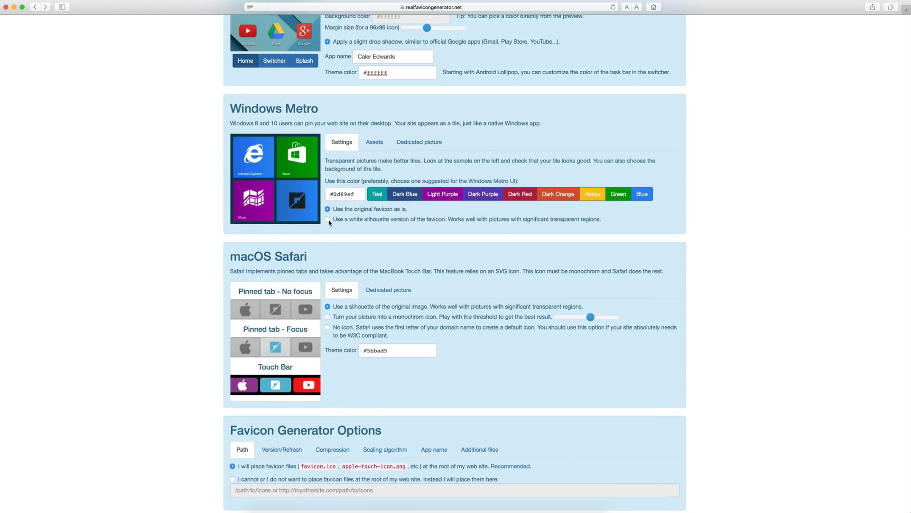
pyautogui.click(328, 219)
pyautogui.scroll(-3, 676, 201)
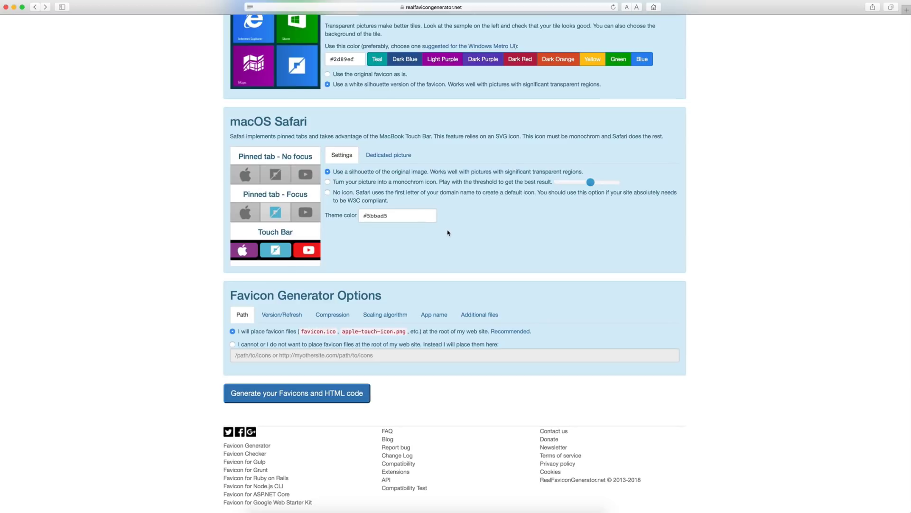
# - Change the macOS Safari pinned-tab theme colour to dark grey #32393b
pyautogui.click(351, 214)
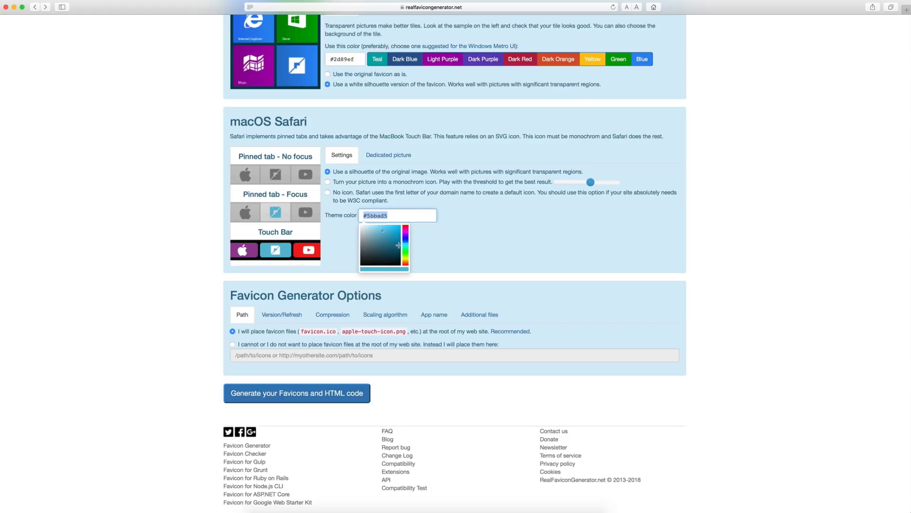
pyautogui.moveTo(363, 262); pyautogui.dragTo(350, 274)
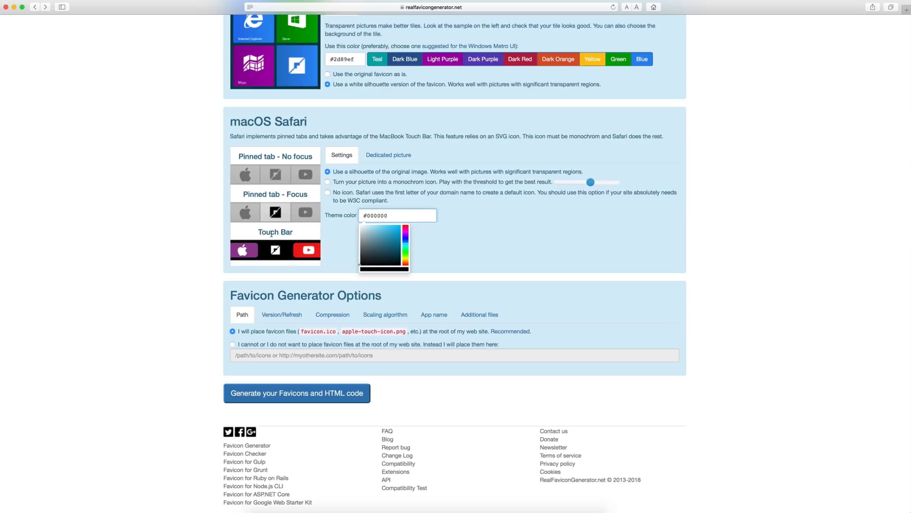
pyautogui.click(364, 262)
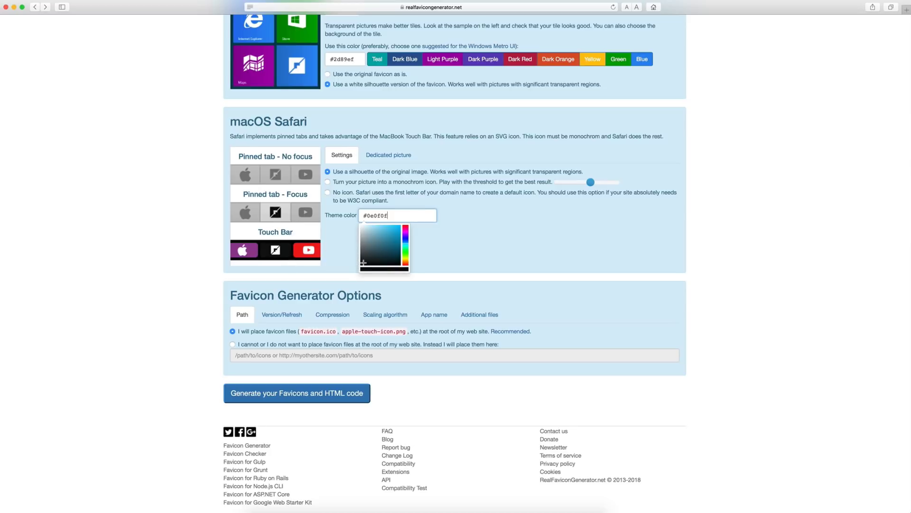
pyautogui.moveTo(366, 261); pyautogui.dragTo(364, 257)
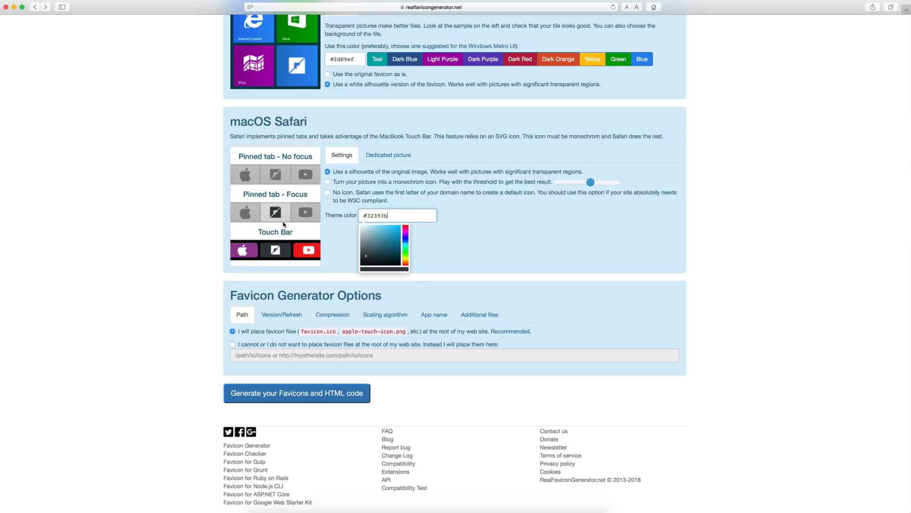
pyautogui.click(483, 237)
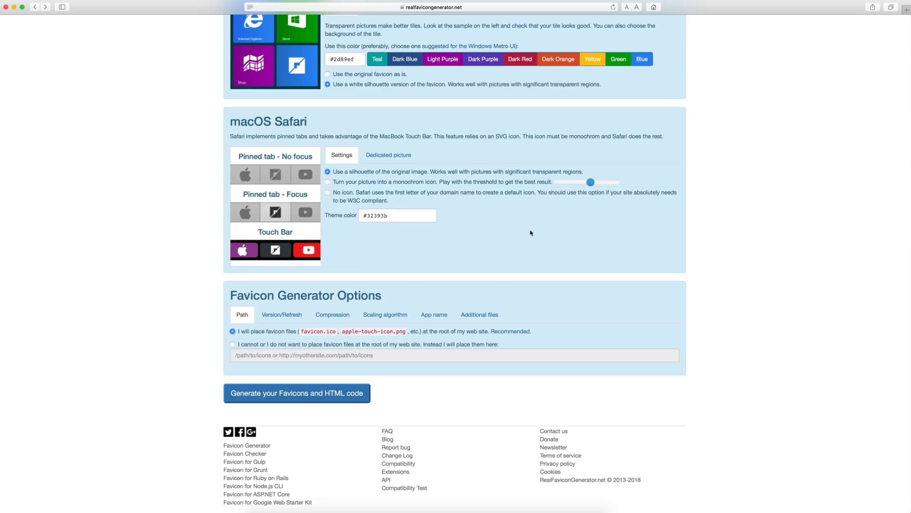
pyautogui.scroll(-1, 546, 261)
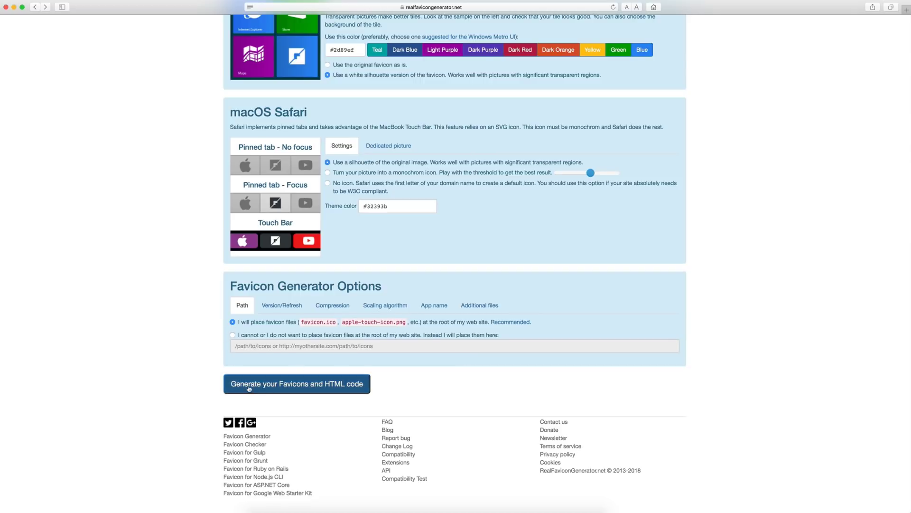
# - Generate the favicon package, select its HTML code block, and bring index.html forward in VS Code
pyautogui.click(296, 385)
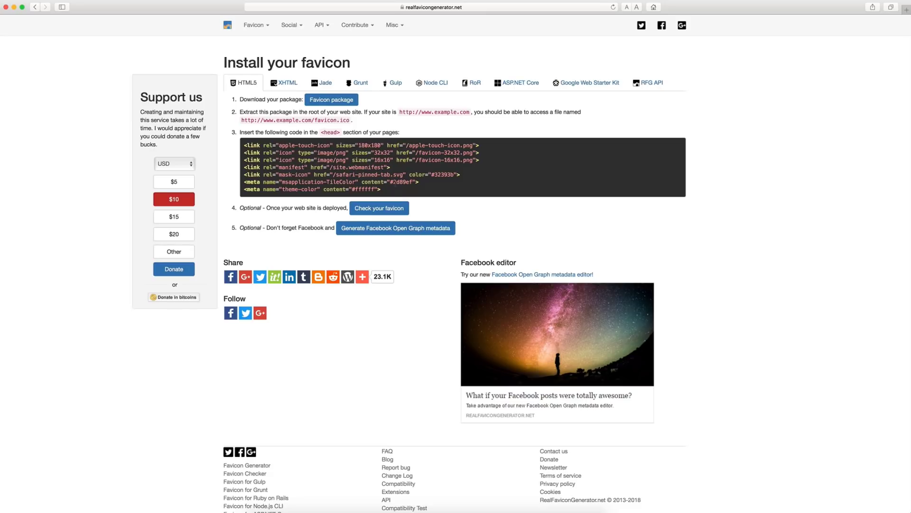
pyautogui.moveTo(393, 192); pyautogui.dragTo(264, 147)
pyautogui.press('super+c')
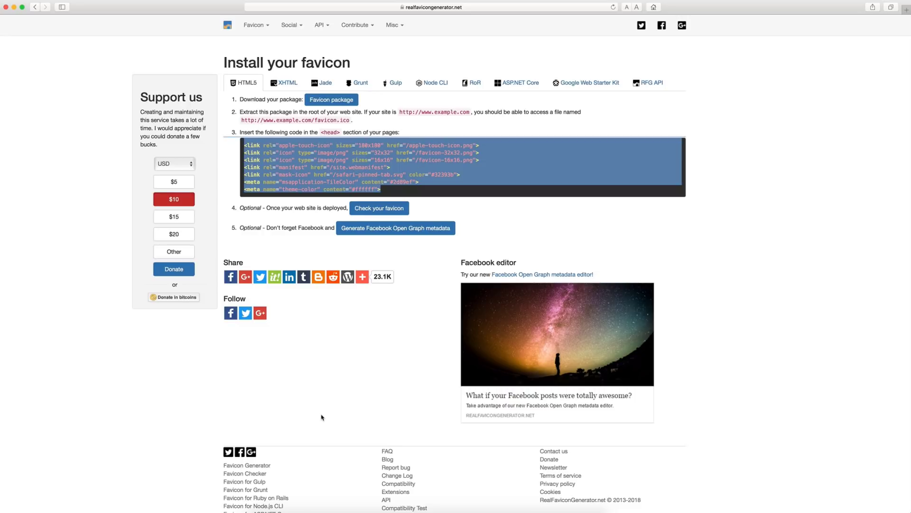
pyautogui.click(363, 510)
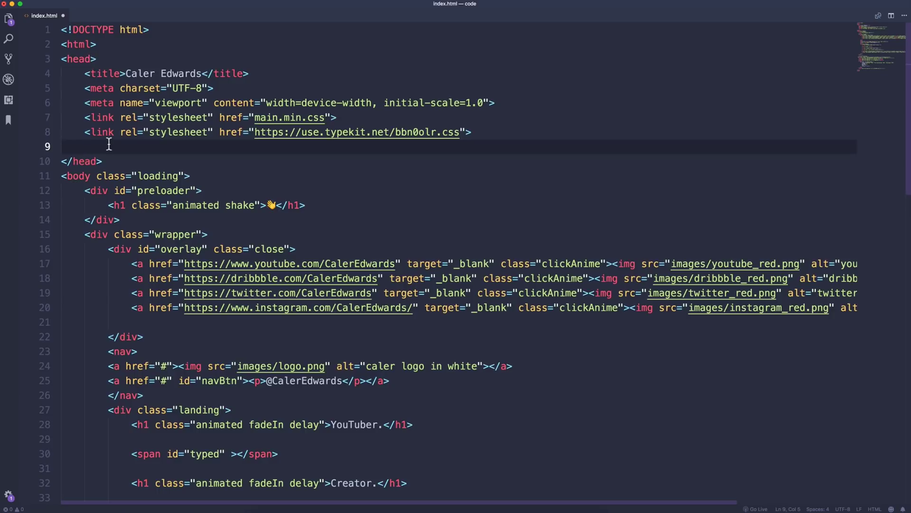
# - Paste the favicon link and meta tags into index.html's head, then return to Safari
pyautogui.press('super+v')
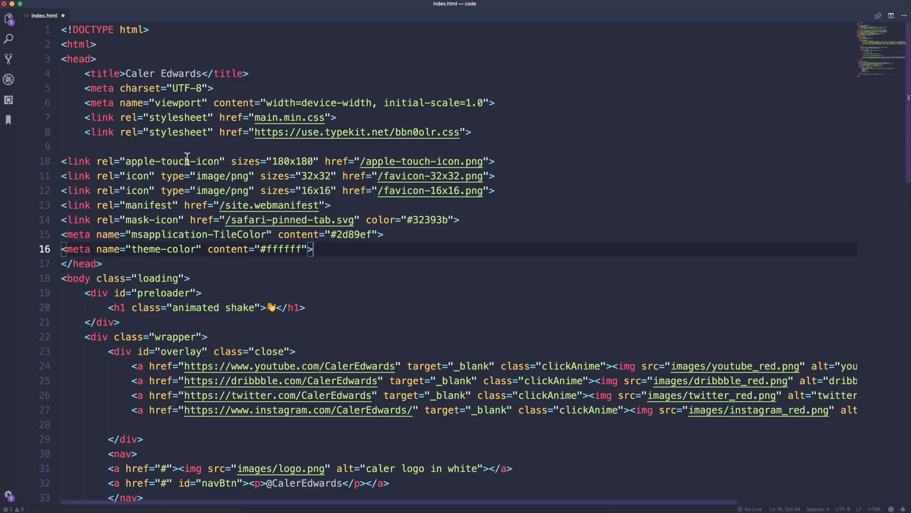
pyautogui.press('super+Tab')
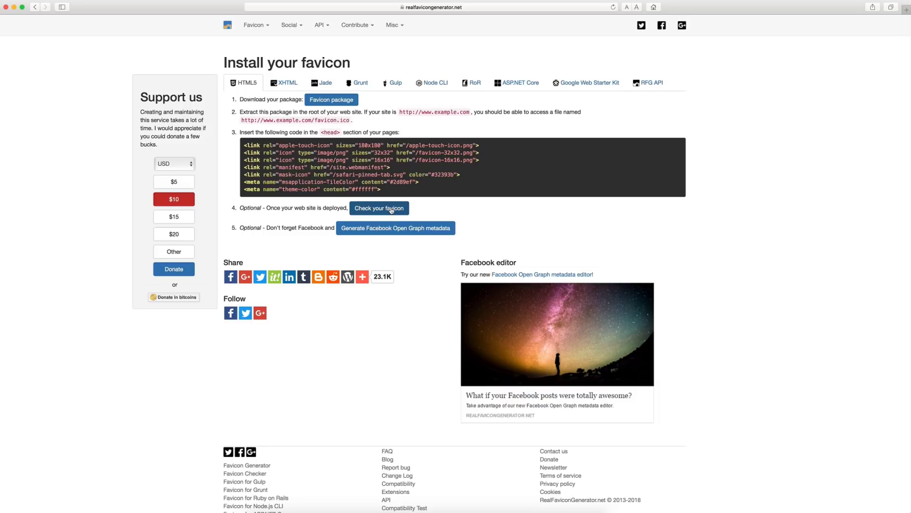
# - Go to the portfolio website from Safari's Favorites to check its favicon
pyautogui.click(469, 7)
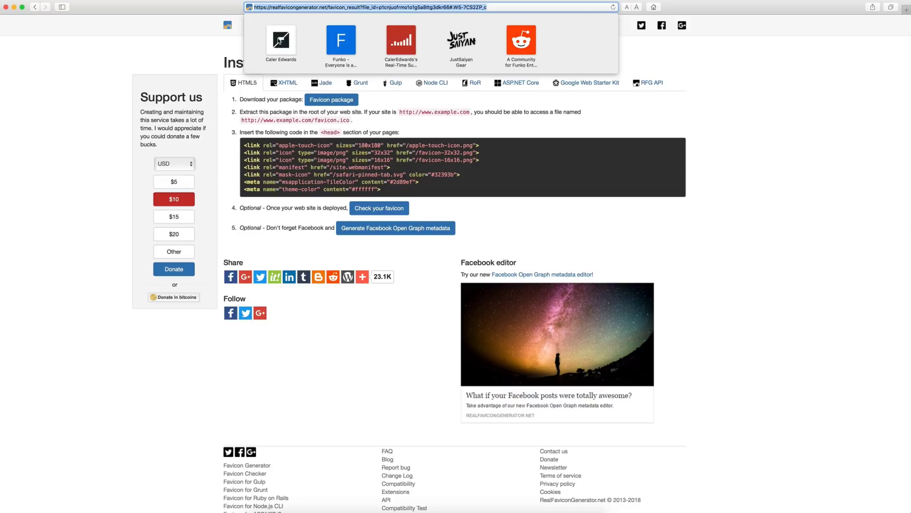
pyautogui.click(281, 40)
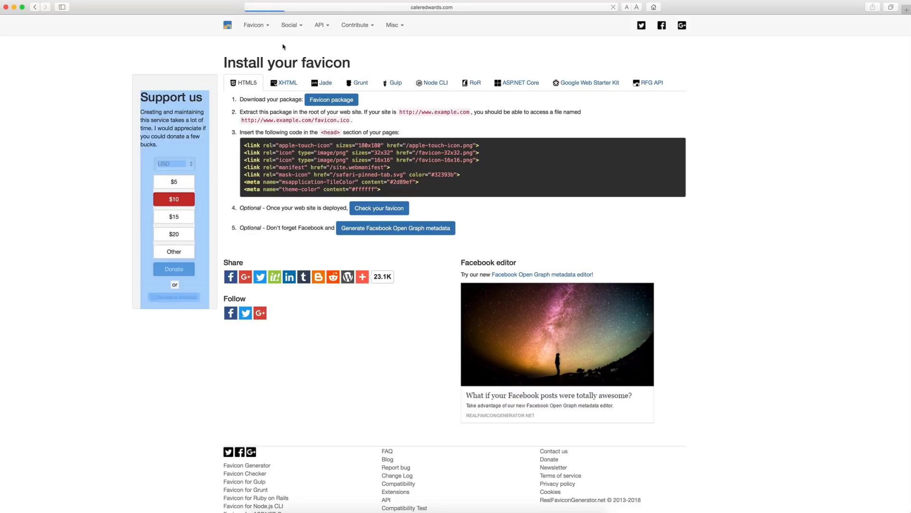